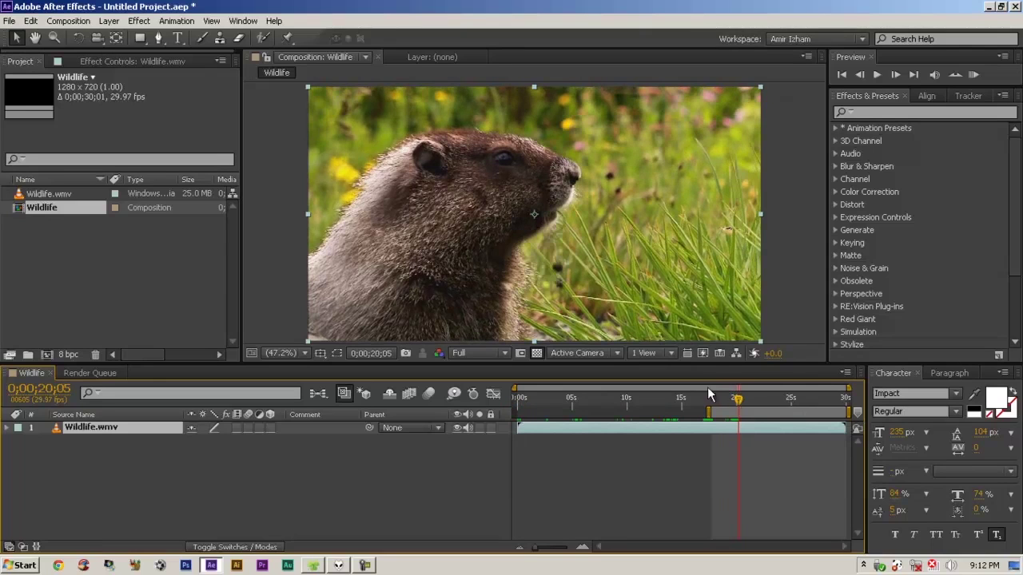
- Trim the Wildlife composition to a work area ending at 0;00;20;03 and return the current time to its start
mouse_move(737, 399)
left_mouse_down()
mouse_move(754, 400)
mouse_move(738, 405)
left_mouse_up()
left_click_drag(850, 413, 737, 410)
right_click(731, 413)
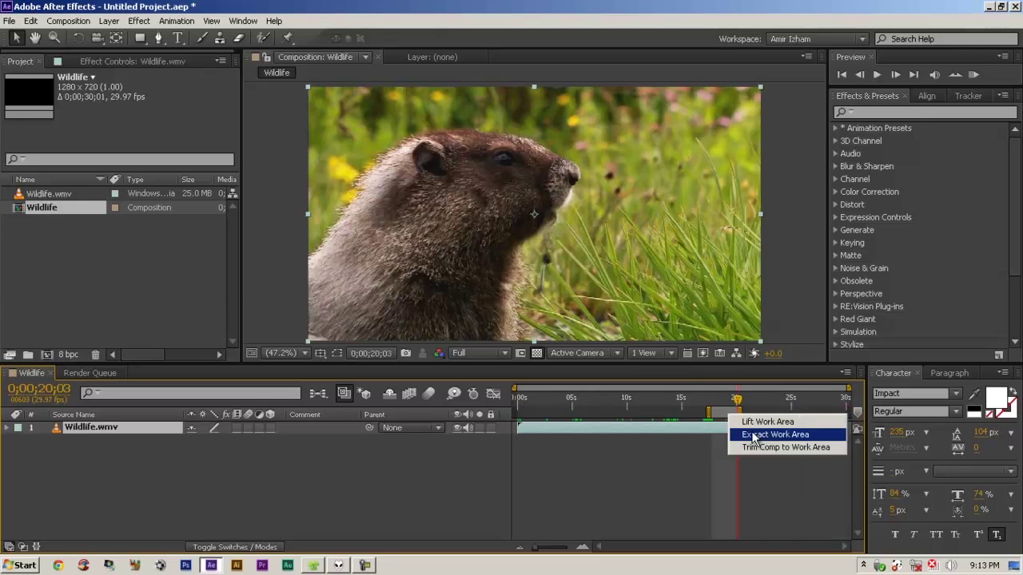
left_click(779, 445)
left_click(559, 399)
left_click_drag(550, 404, 500, 427)
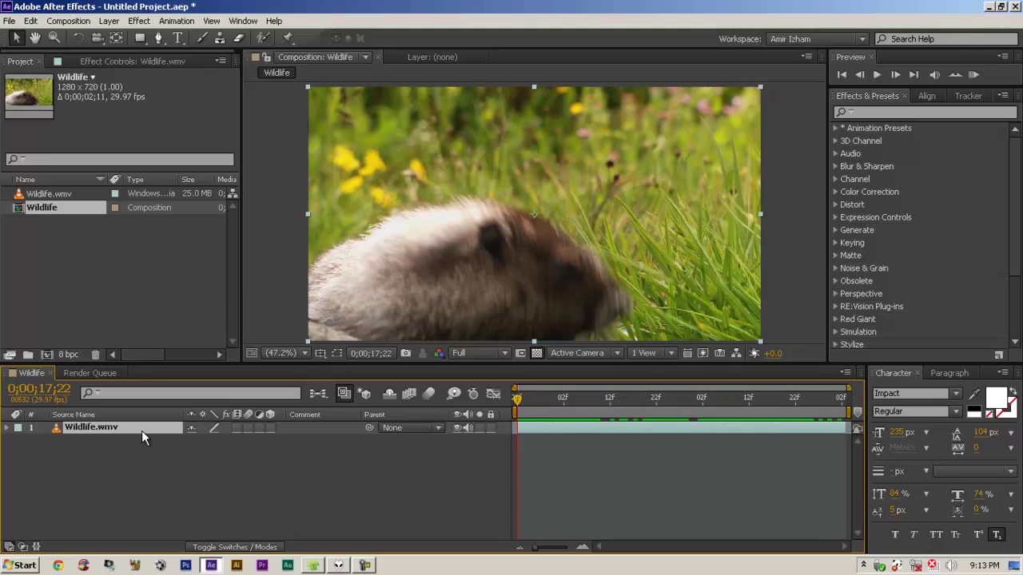
- Duplicate the Wildlife.wmv layer, then rename the lower copy 1 and the upper copy 2
key("ctrl+d")
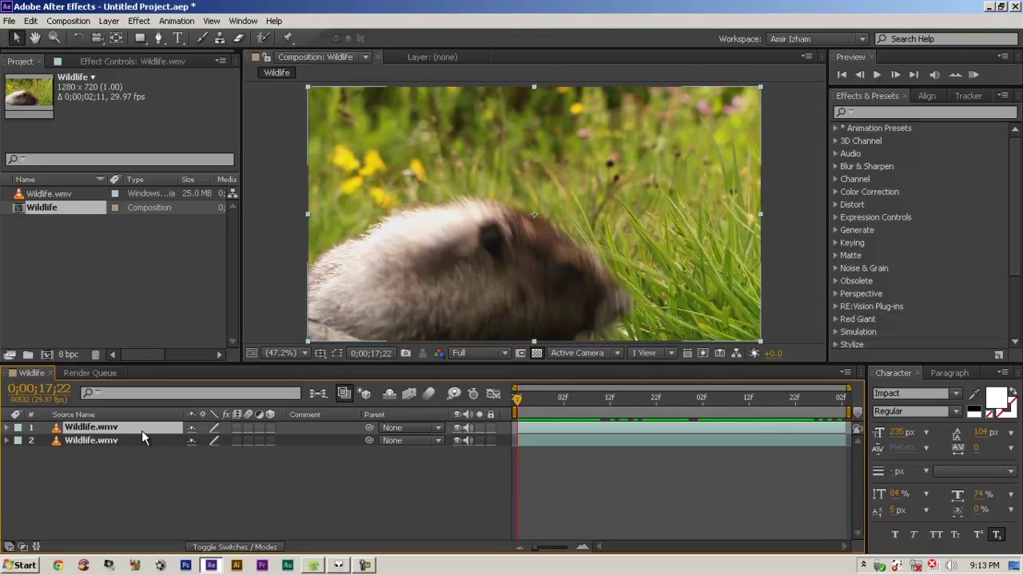
left_click(208, 457)
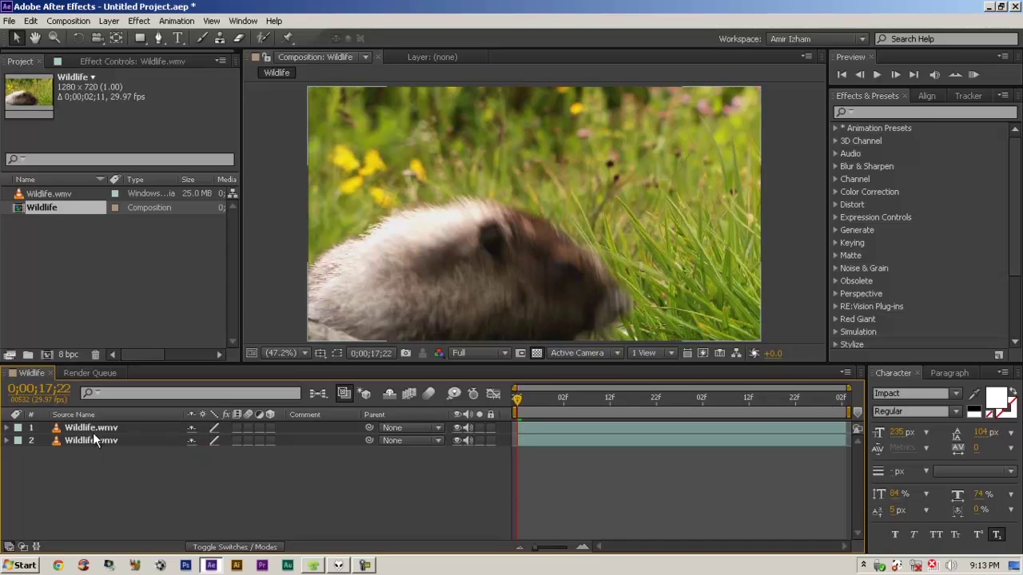
left_click(92, 442)
key("Return")
type("1")
left_click(125, 424)
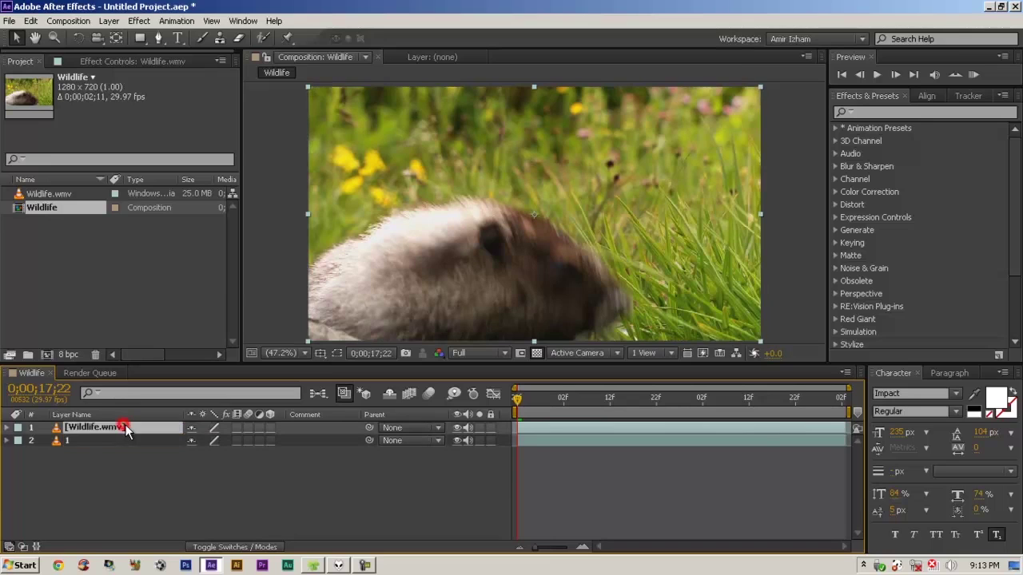
key("Return")
type("2")
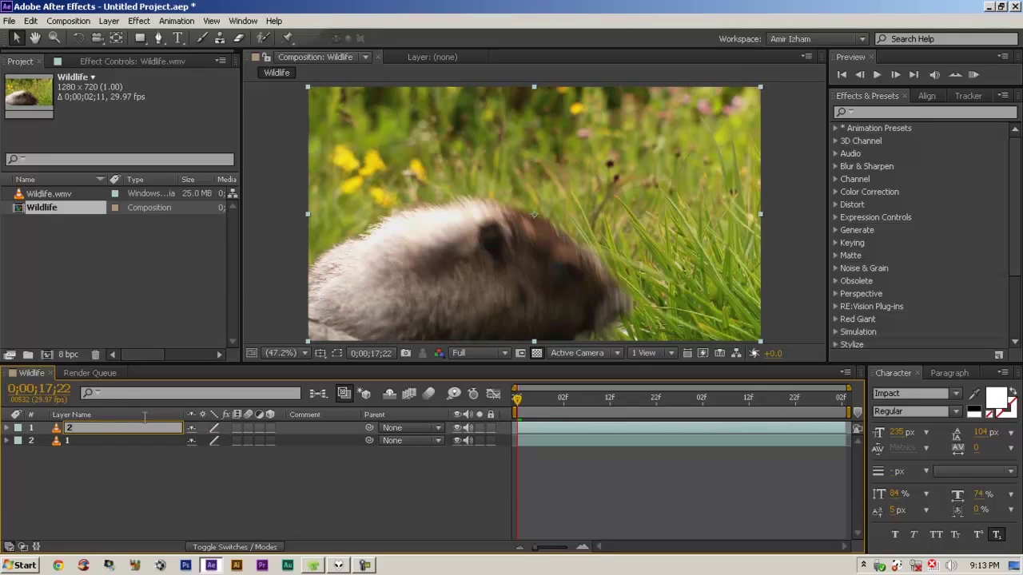
left_click(232, 494)
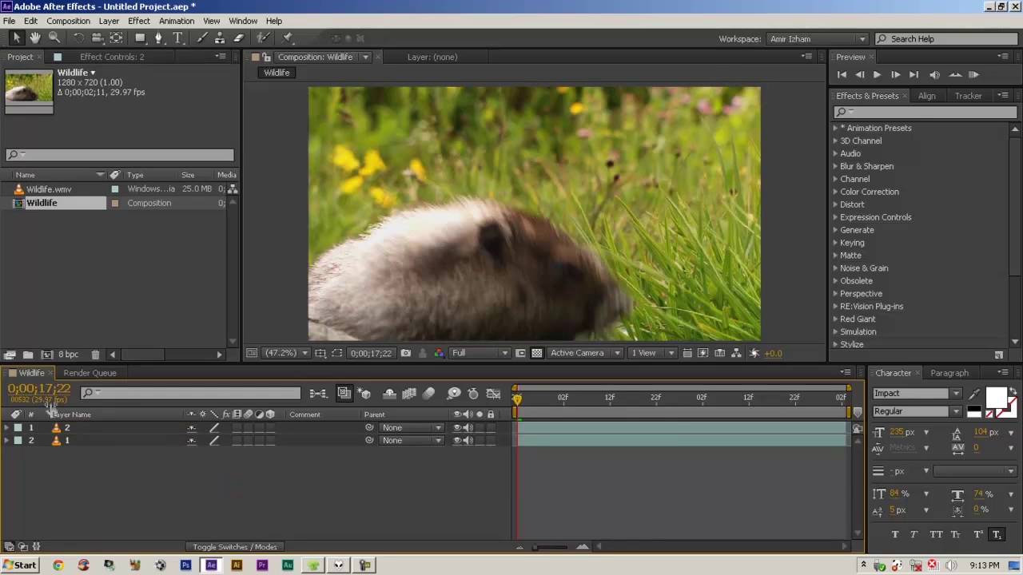
- Lock layer 1 and open layer 2 in its own Layer viewer
left_click(490, 440)
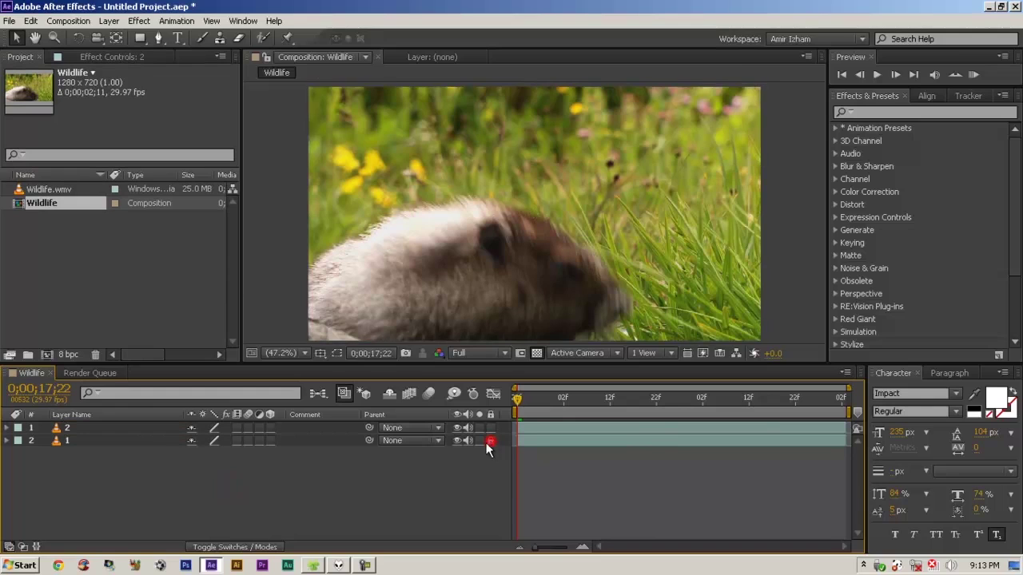
double_click(67, 430)
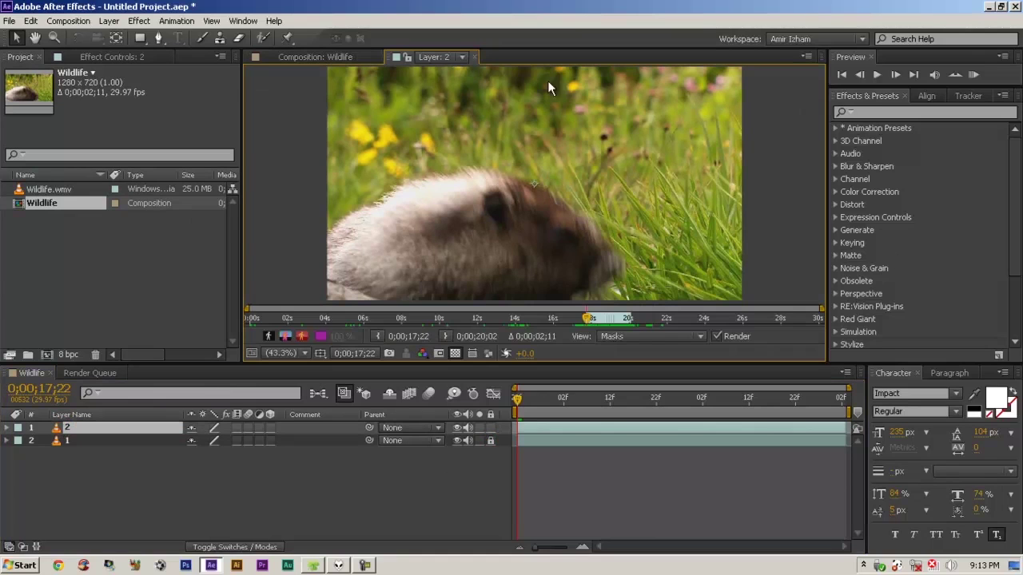
left_click(345, 56)
left_click(431, 55)
left_click(326, 56)
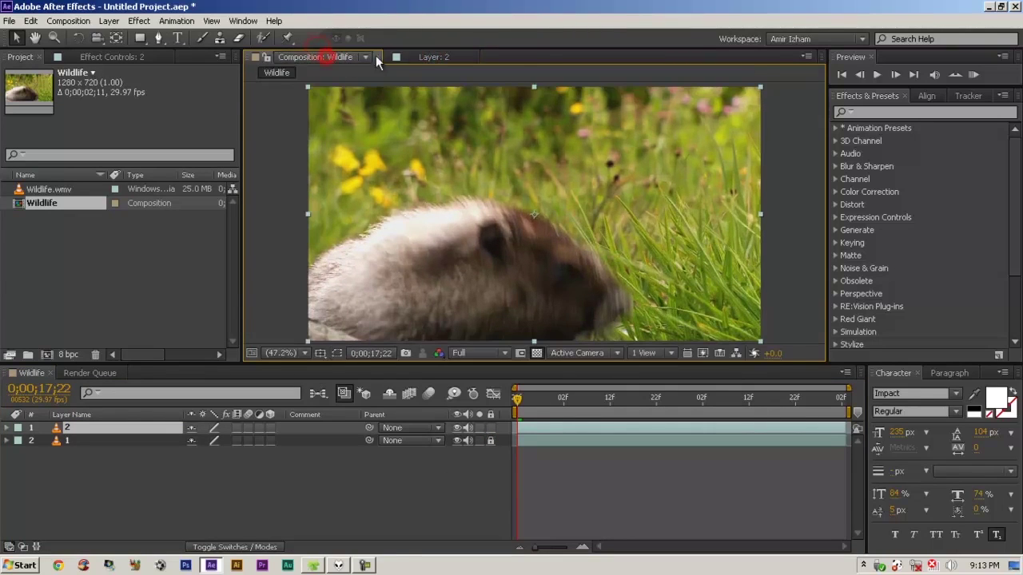
left_click(439, 57)
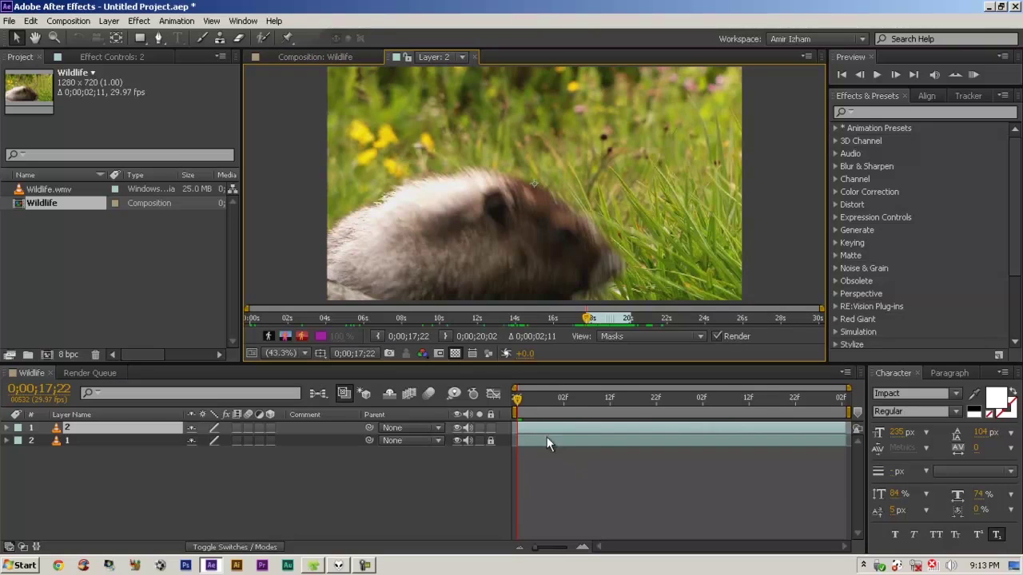
- At 0;00;17;23, paint the marmot on layer 2 as foreground using the Roto Brush with an enlarged brush
mouse_move(520, 401)
left_mouse_down()
mouse_move(600, 402)
mouse_move(519, 400)
left_mouse_up()
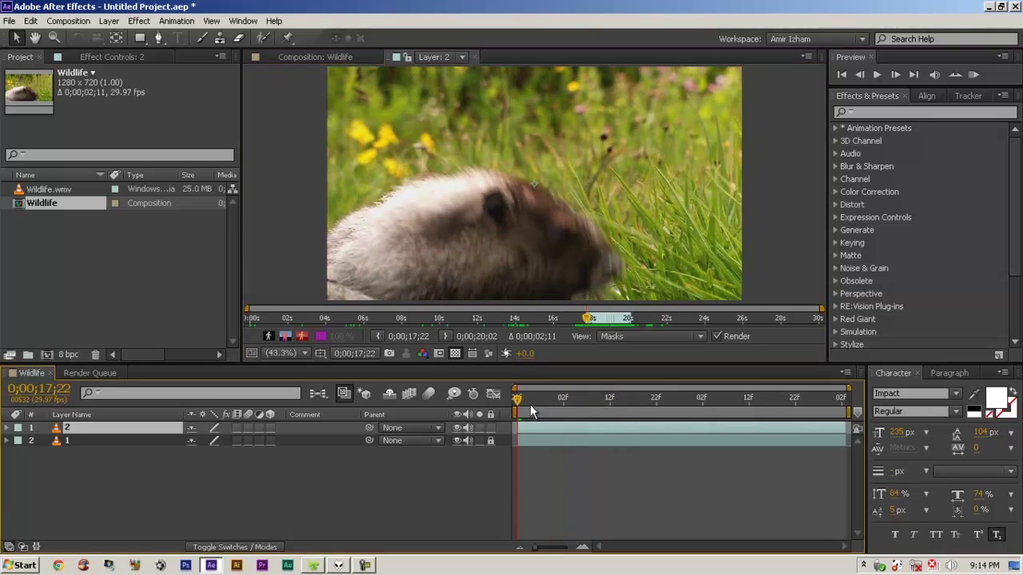
mouse_move(515, 402)
left_mouse_down()
mouse_move(634, 406)
mouse_move(492, 407)
mouse_move(535, 412)
mouse_move(517, 413)
mouse_move(523, 404)
left_mouse_up()
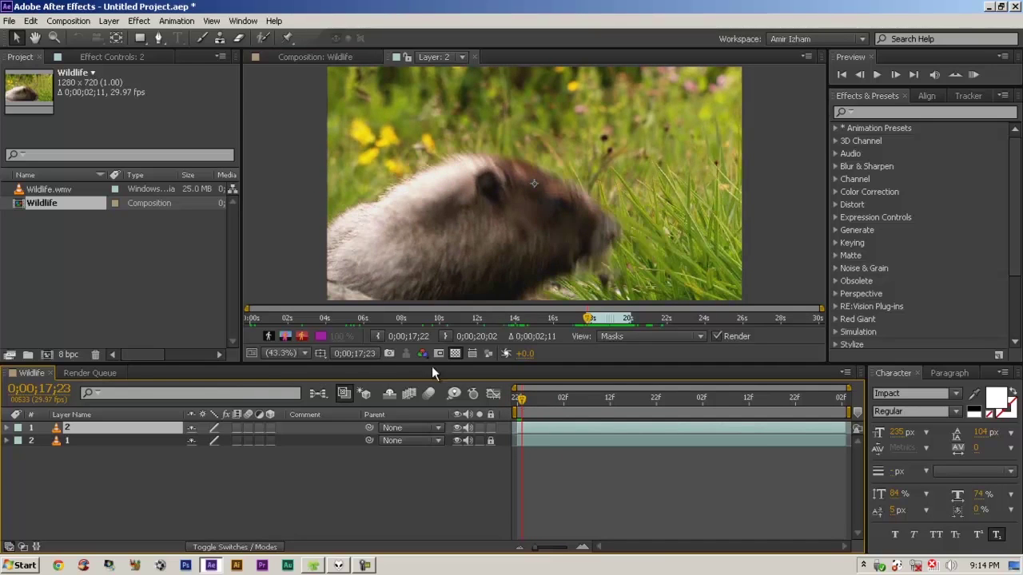
left_click(264, 39)
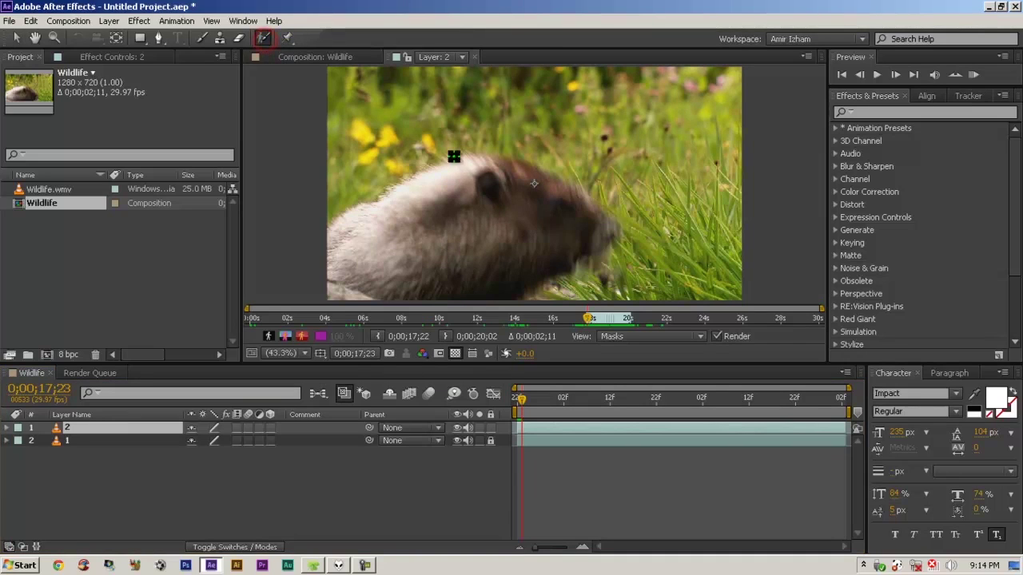
left_click(322, 341)
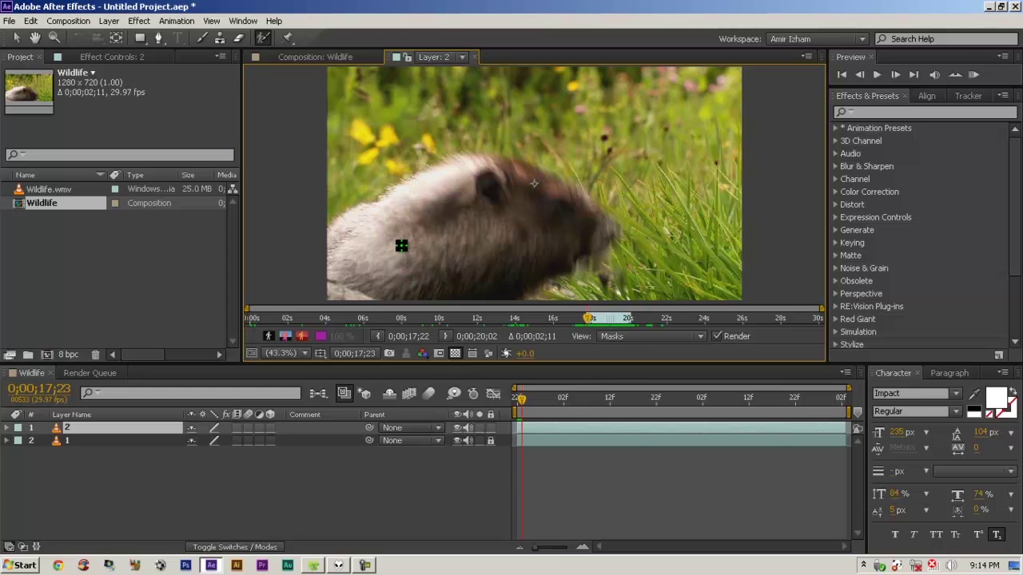
mouse_move(401, 246)
left_mouse_down()
mouse_move(388, 142)
mouse_move(412, 305)
mouse_move(418, 199)
mouse_move(436, 317)
left_mouse_up()
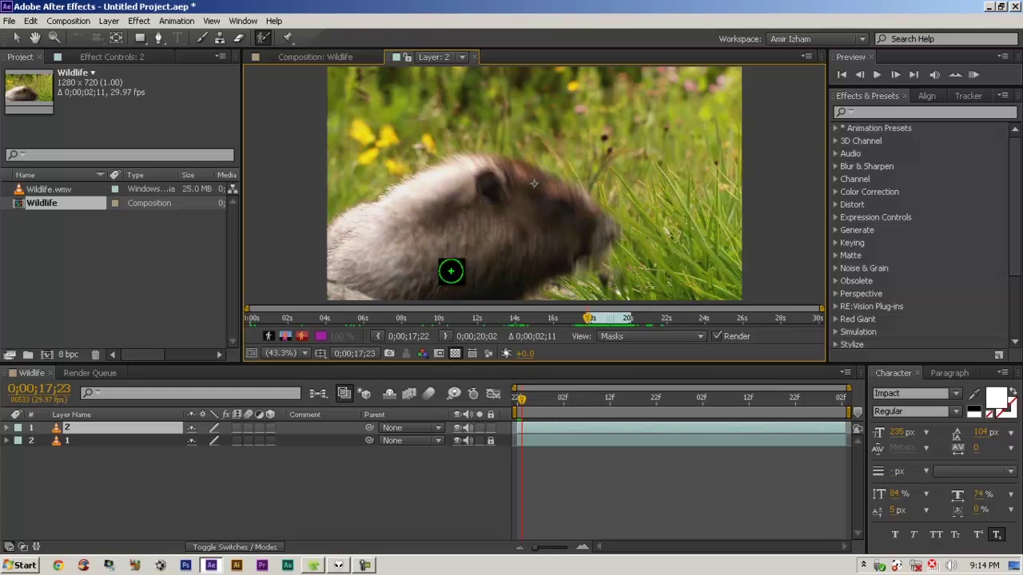
mouse_move(573, 232)
left_mouse_down()
mouse_move(444, 226)
mouse_move(372, 272)
left_mouse_up()
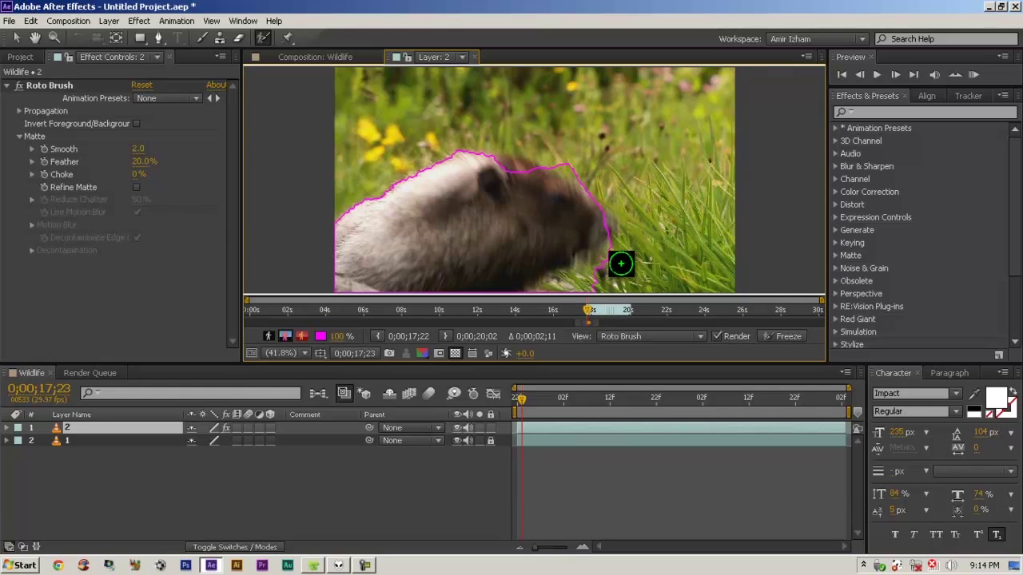
- Refine the Roto Brush outline at 0;00;17;23 by excluding the grass and including the head and muzzle, and reduce the brush size
key("alt+space")
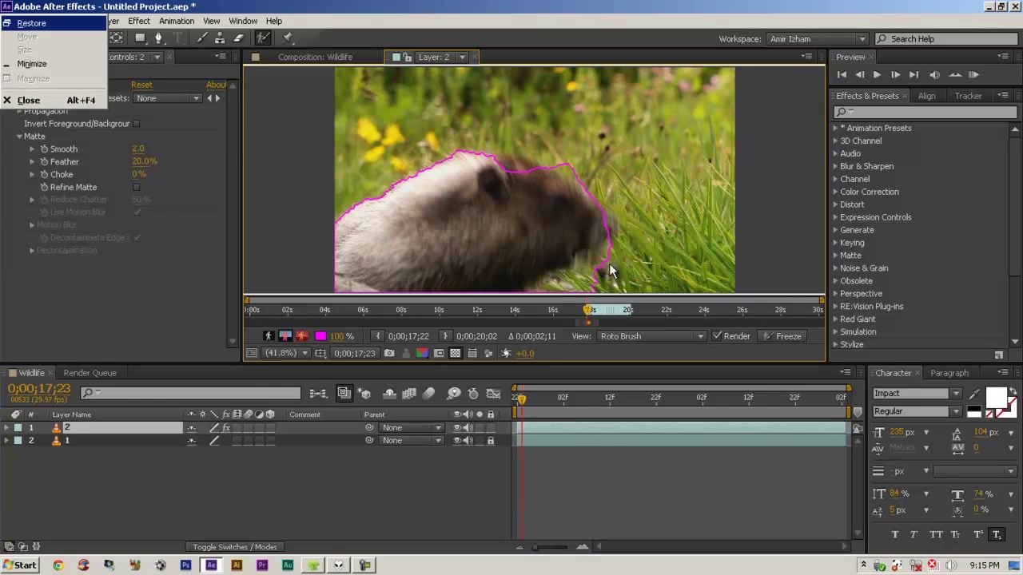
mouse_move(612, 267)
left_mouse_down()
mouse_move(639, 256)
mouse_move(551, 287)
left_mouse_up()
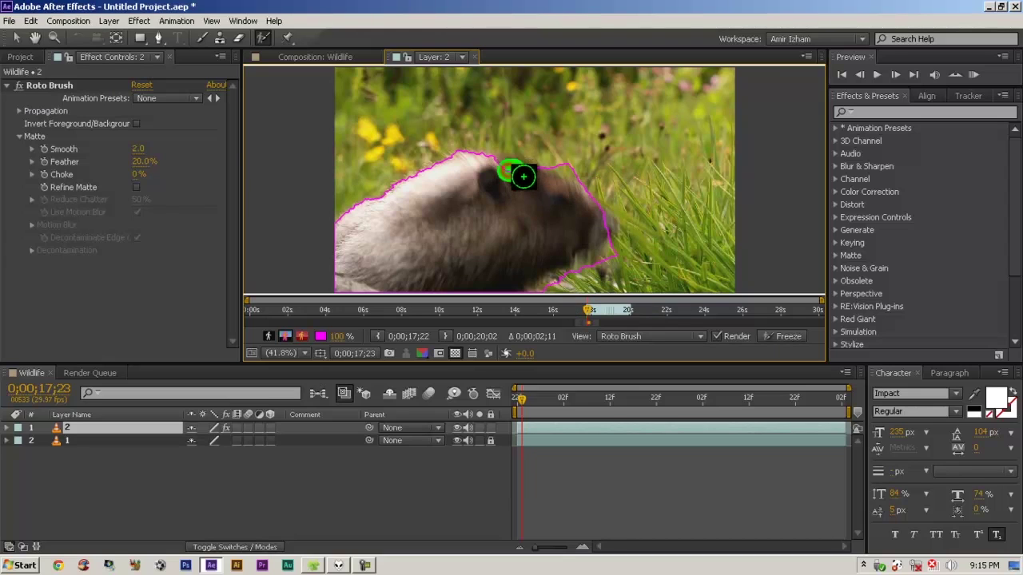
mouse_move(473, 166)
left_mouse_down()
mouse_move(530, 169)
mouse_move(596, 231)
mouse_move(493, 289)
left_mouse_up()
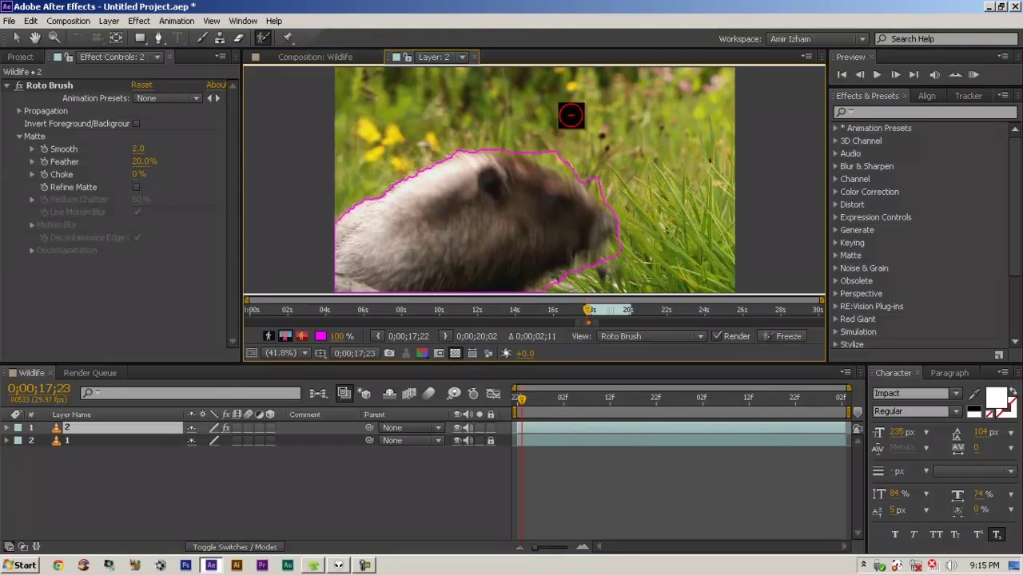
mouse_move(527, 124)
left_mouse_down()
mouse_move(586, 171)
mouse_move(616, 213)
mouse_move(612, 246)
mouse_move(525, 320)
left_mouse_up()
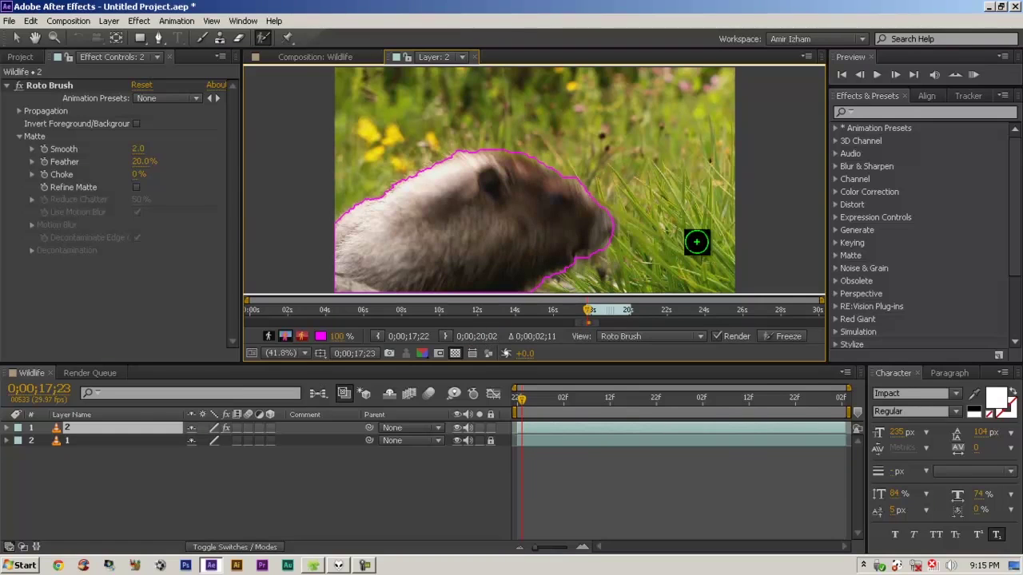
left_click_drag(596, 214, 601, 238)
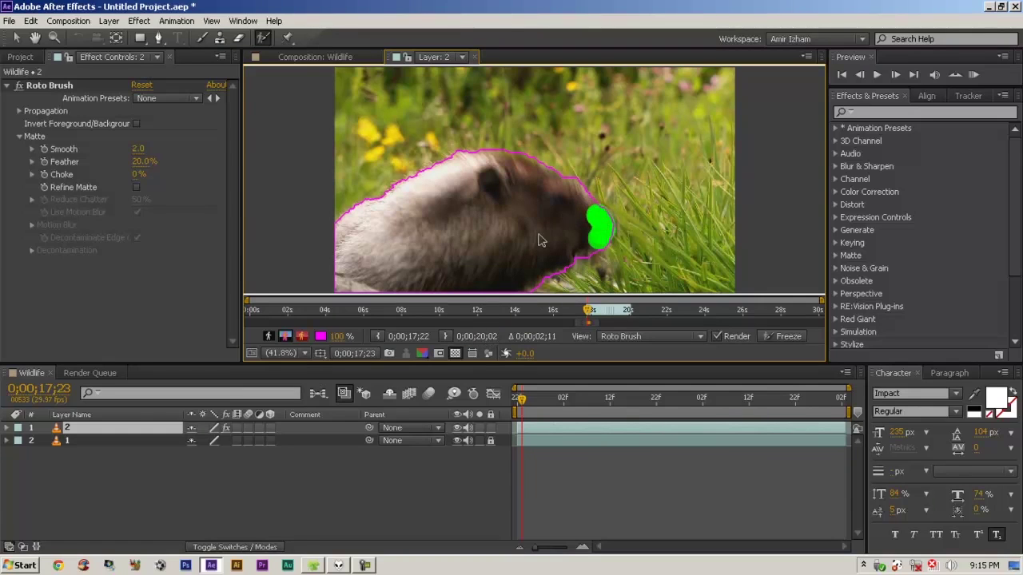
left_click_drag(490, 197, 470, 236, "ctrl")
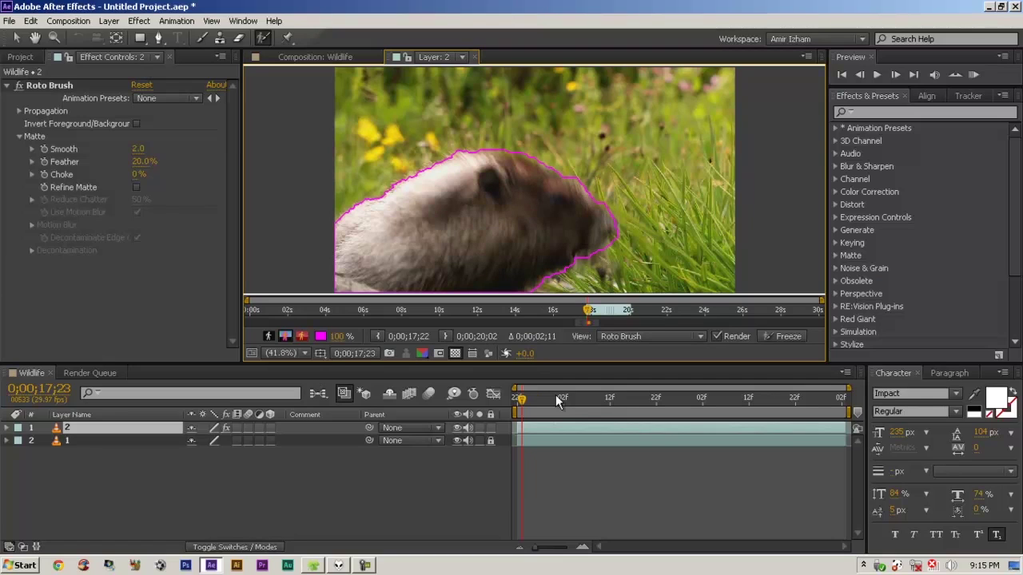
- Advance through frames 0;00;17;24 and 0;00;17;25, correcting the Roto Brush outline around the marmot's head, muzzle, chest and back
key("Page_Down")
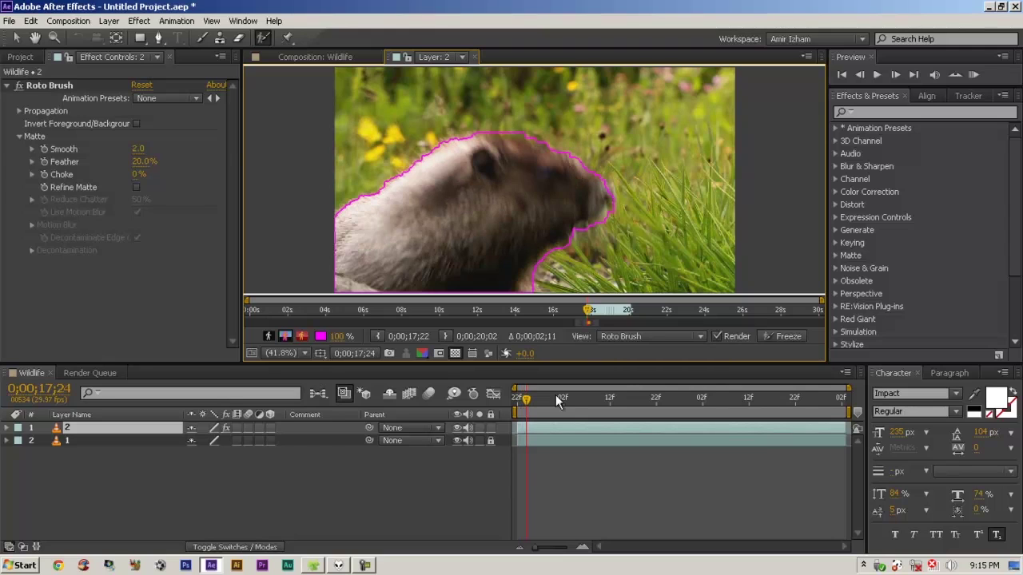
mouse_move(479, 141)
left_mouse_down()
mouse_move(474, 133)
mouse_move(434, 149)
mouse_move(353, 221)
mouse_move(364, 217)
left_mouse_up()
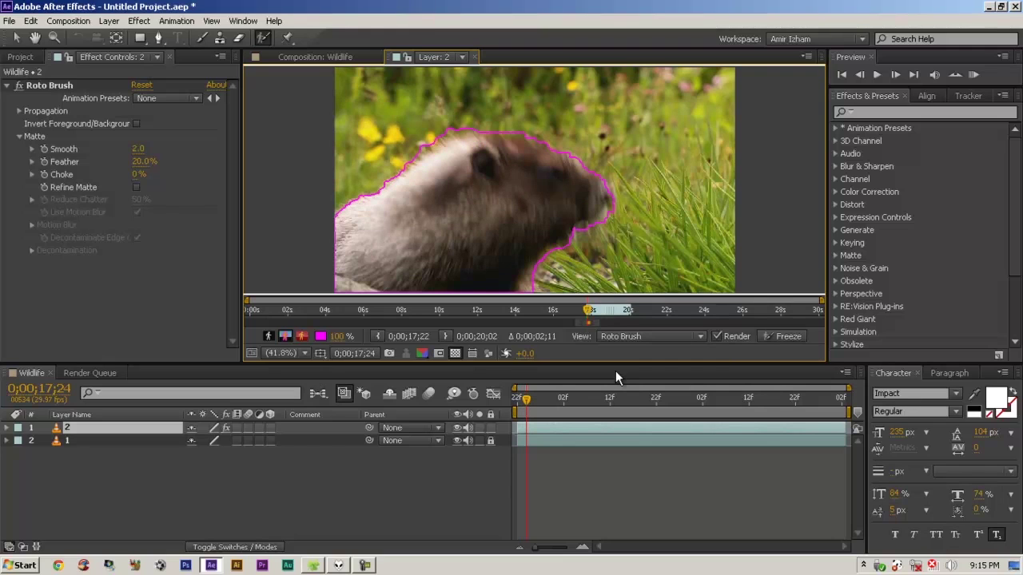
key("Page_Down")
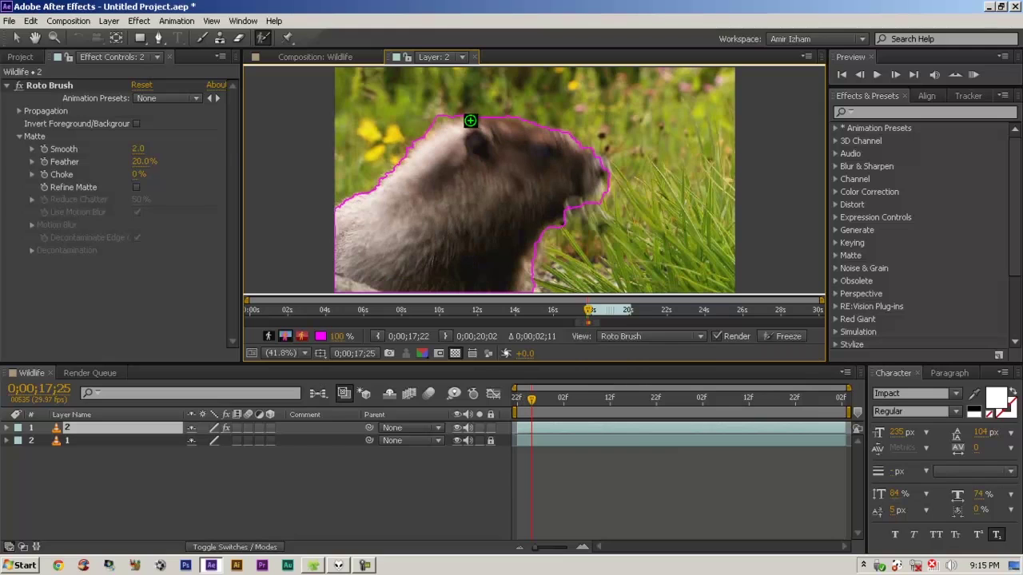
mouse_move(464, 120)
left_mouse_down()
mouse_move(546, 129)
mouse_move(595, 157)
mouse_move(590, 174)
left_mouse_up()
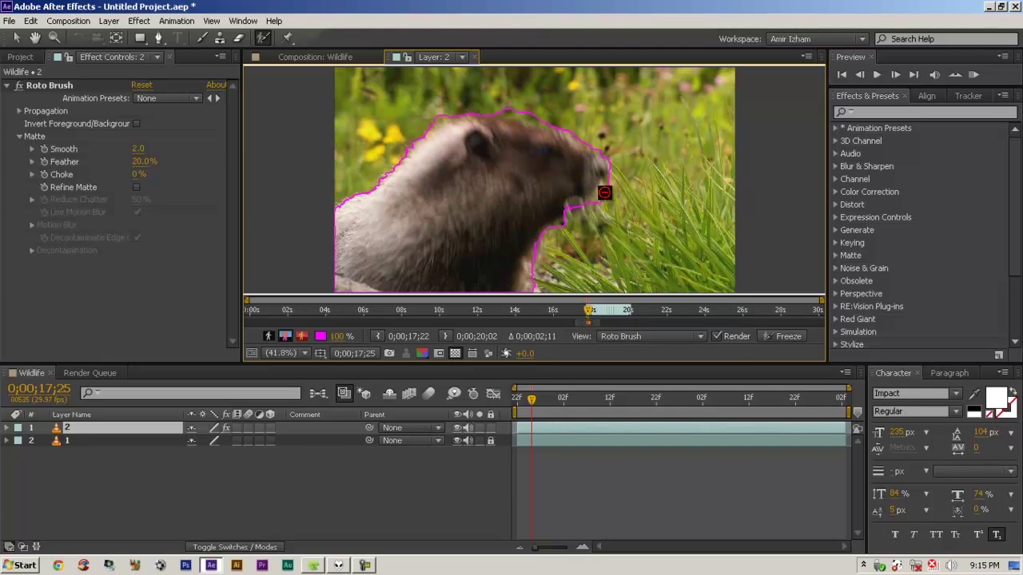
mouse_move(609, 189)
left_mouse_down()
mouse_move(556, 246)
mouse_move(550, 270)
left_mouse_up()
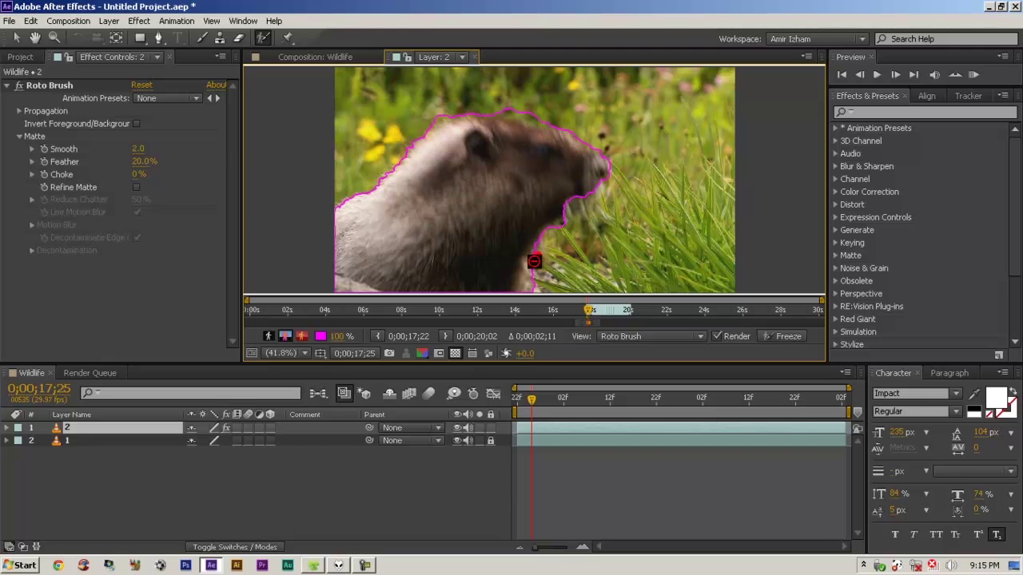
left_click_drag(595, 177, 549, 224)
mouse_move(432, 130)
left_mouse_down()
mouse_move(378, 190)
mouse_move(337, 211)
mouse_move(343, 200)
left_mouse_up()
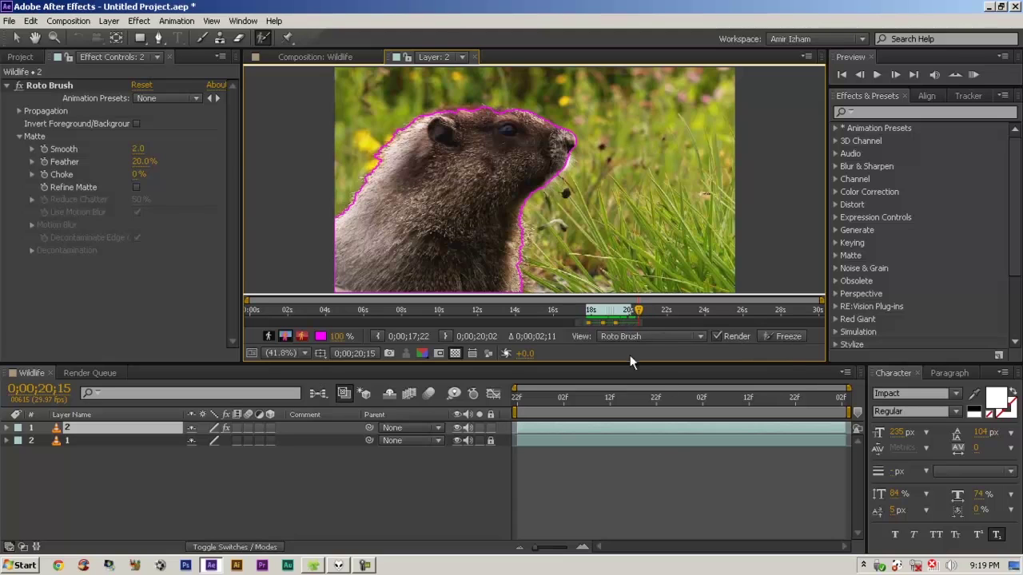
- Correct the outline along the top of the marmot's head at 0;00;20;16 and freeze the Roto Brush segmentation
left_click(787, 336)
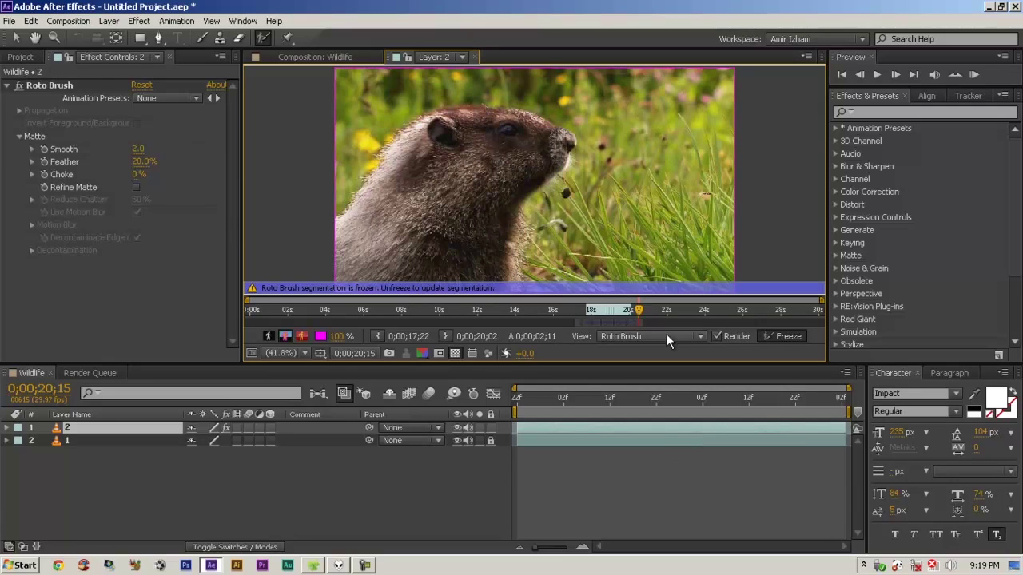
left_click(783, 336)
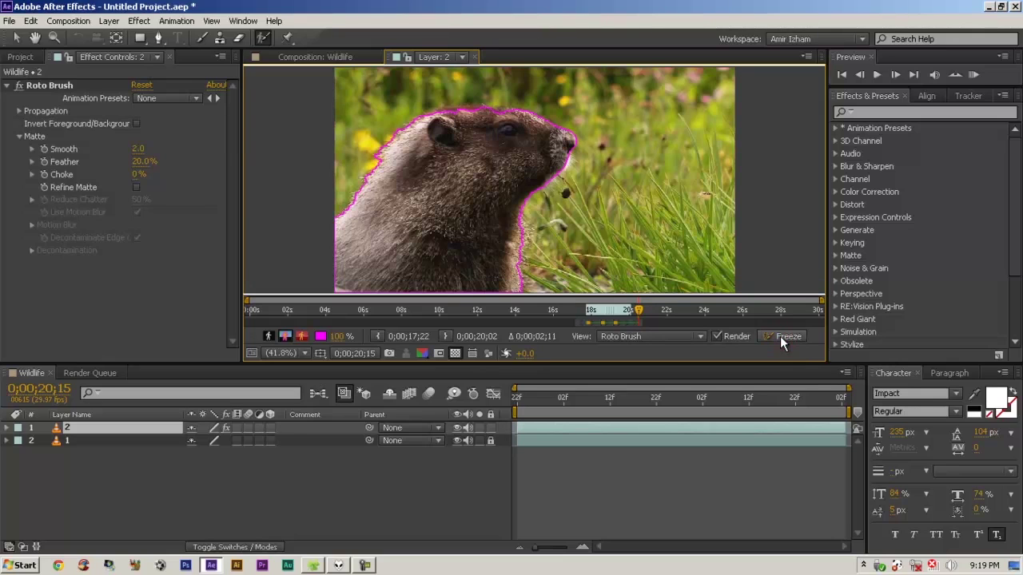
key("Page_Down")
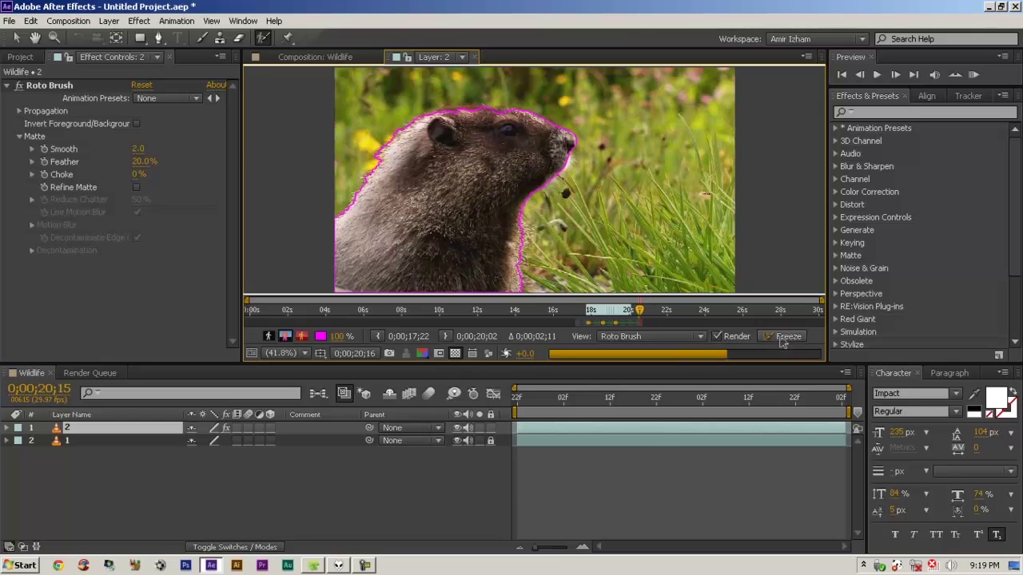
left_click_drag(494, 103, 435, 112)
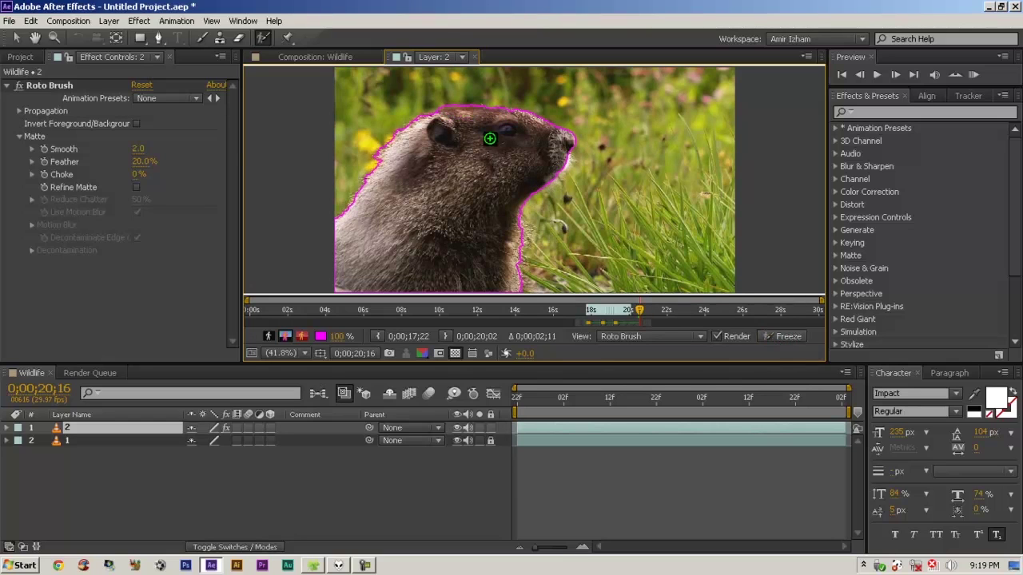
left_click(779, 335)
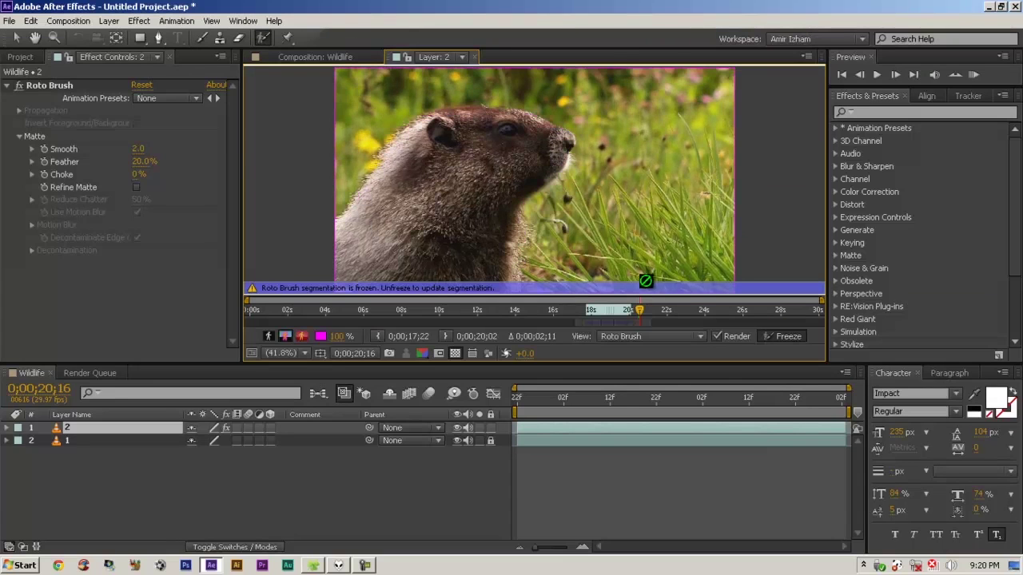
- Return to the Wildlife composition view and move the current time to 0;00;18;08
left_click(313, 58)
left_click(540, 400)
left_click_drag(540, 399, 591, 400)
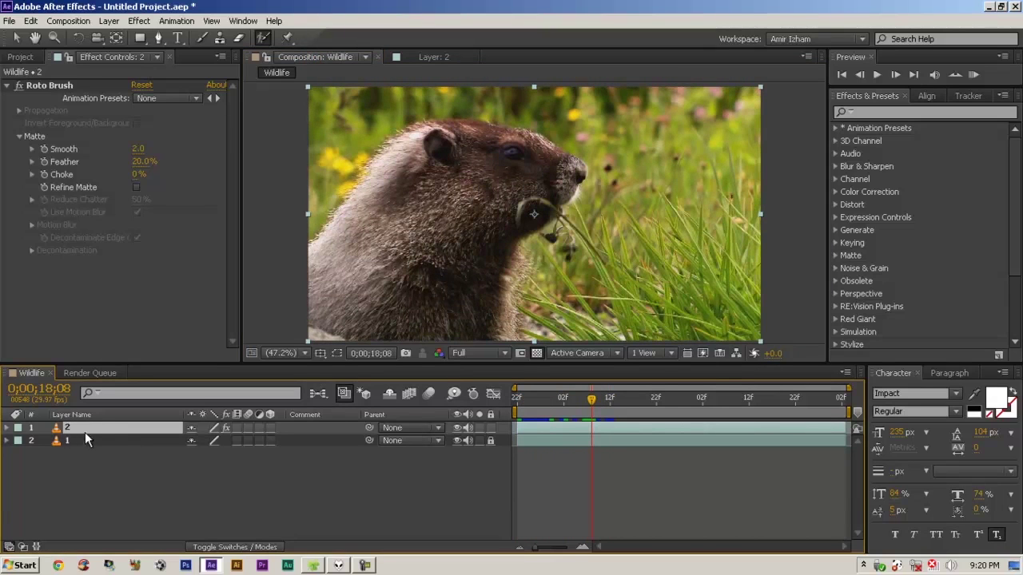
- Move the current time to 0;00;18;09 and add a white "ROTOSCOPE" text layer over the marmot
mouse_move(591, 406)
left_mouse_down()
mouse_move(577, 407)
mouse_move(643, 398)
mouse_move(595, 393)
left_mouse_up()
left_click(79, 439)
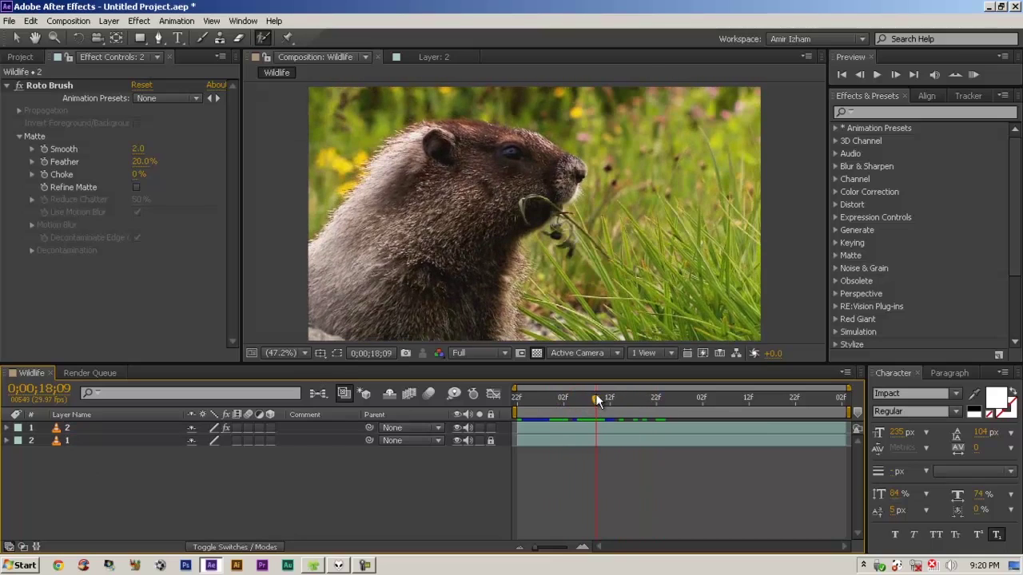
left_click(178, 39)
left_click(482, 192)
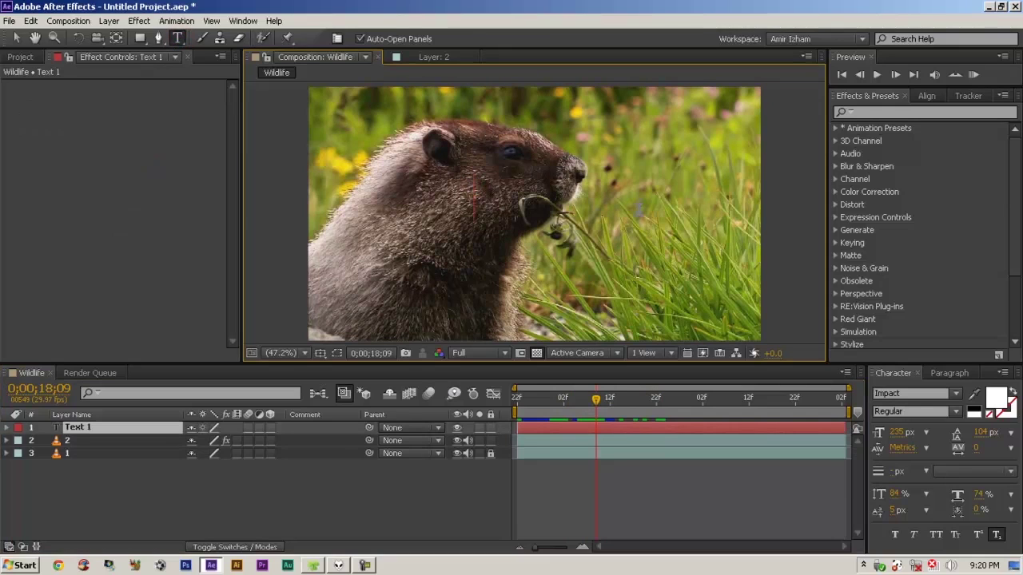
type("R")
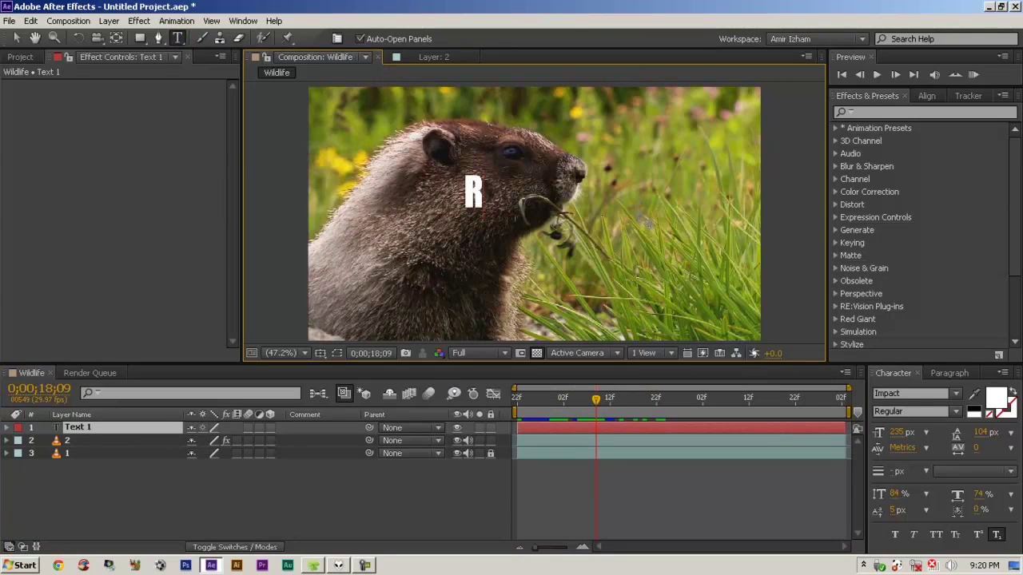
type("OTO")
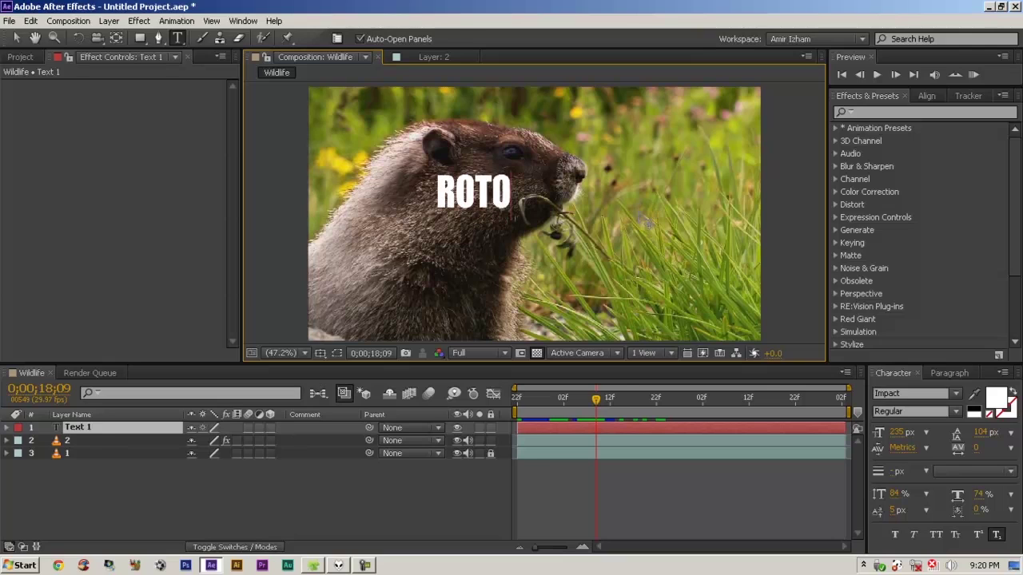
type("SC")
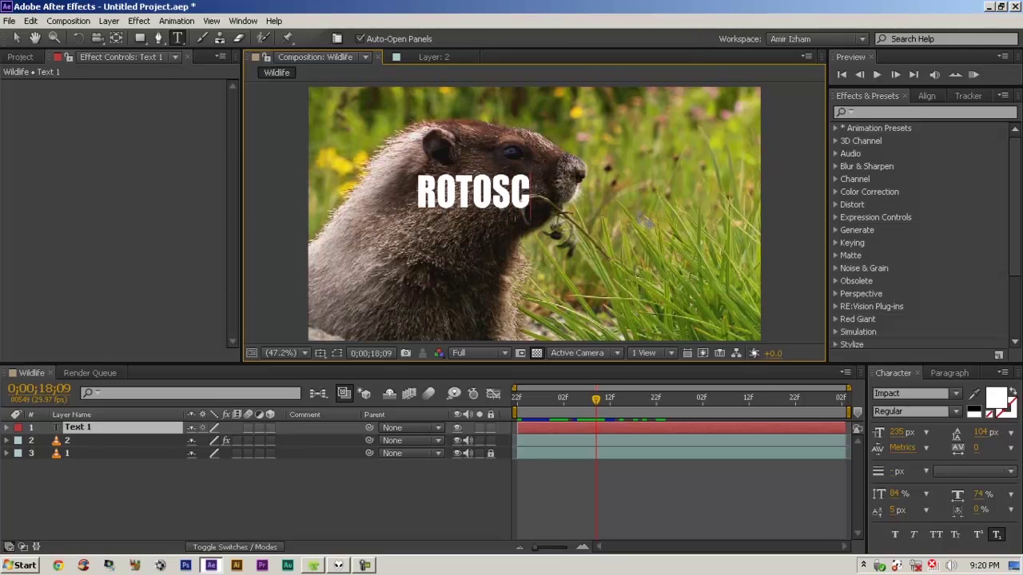
type("OPE")
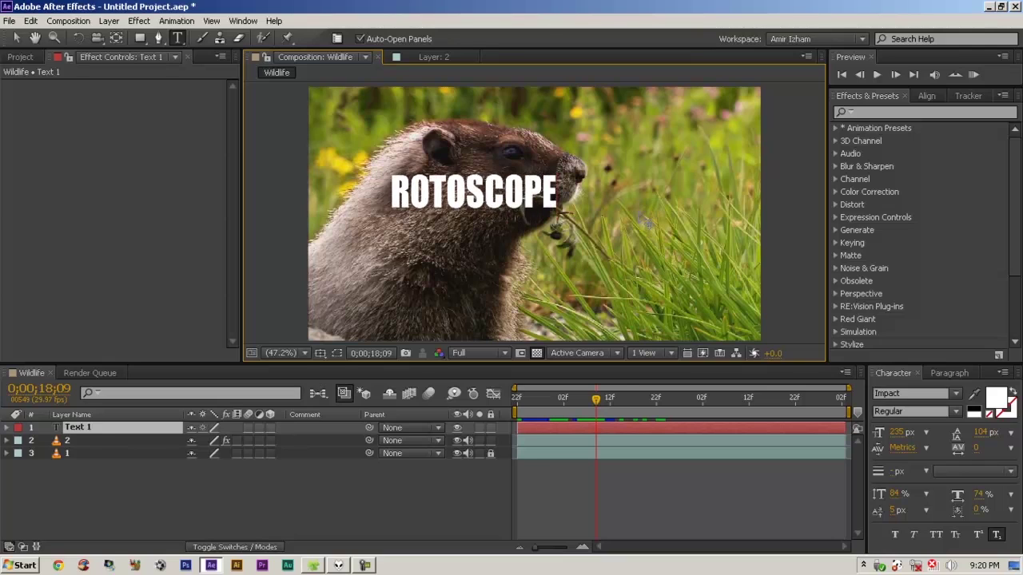
left_click(16, 37)
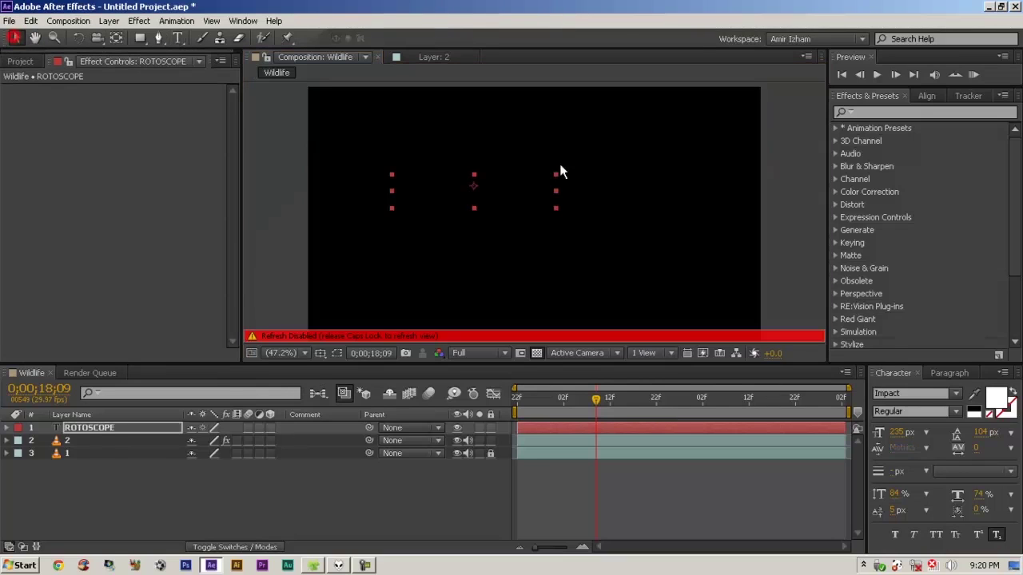
key("Caps_Lock")
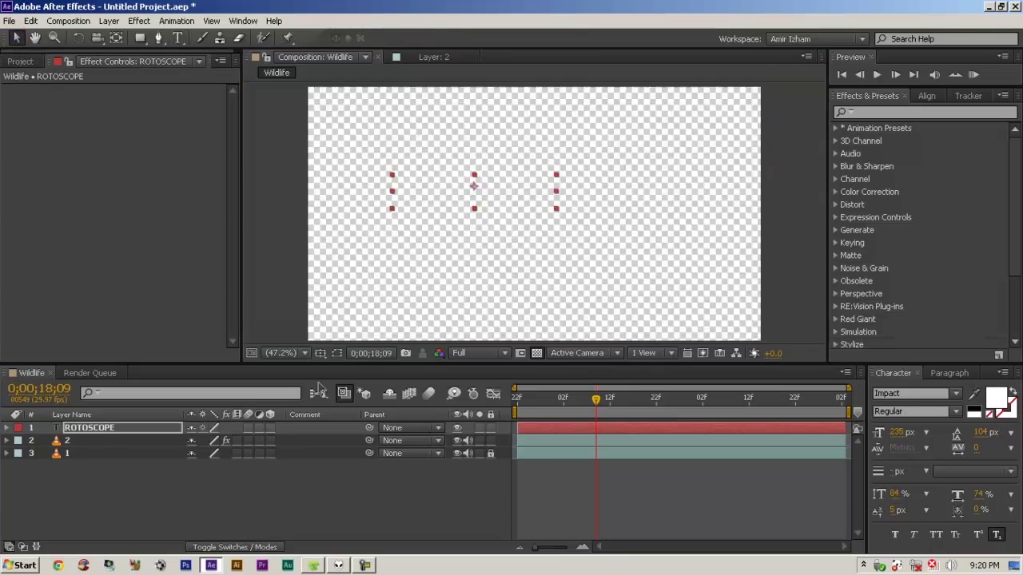
- Set the ROTOSCOPE text's font size to 140 px and position it over the marmot's cheek below the eye
left_click_drag(898, 432, 815, 432)
left_click_drag(495, 200, 515, 186)
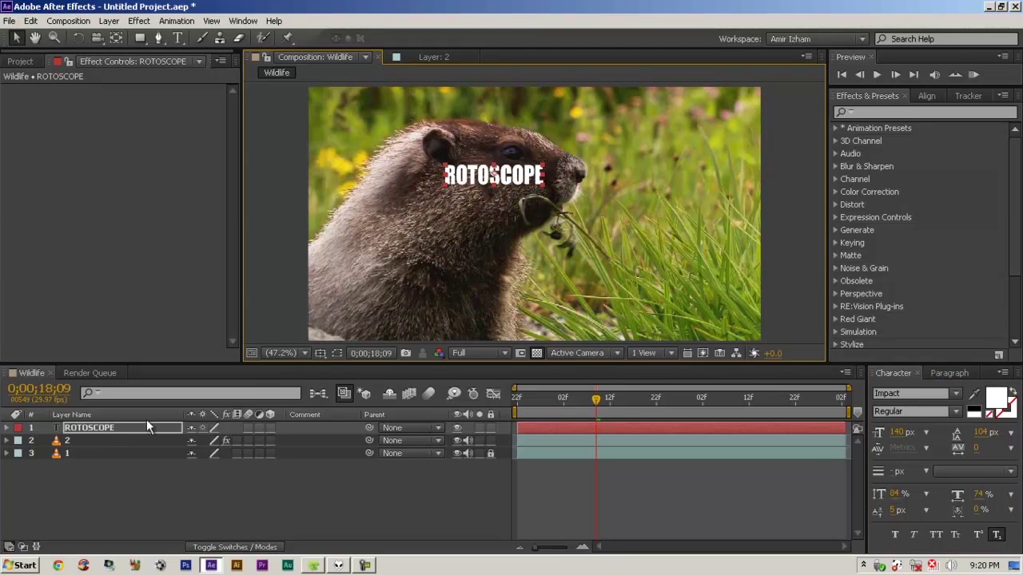
- Place the ROTOSCOPE text layer between layers 2 and 1, and scrub forward through the clip to check the result
double_click(94, 427)
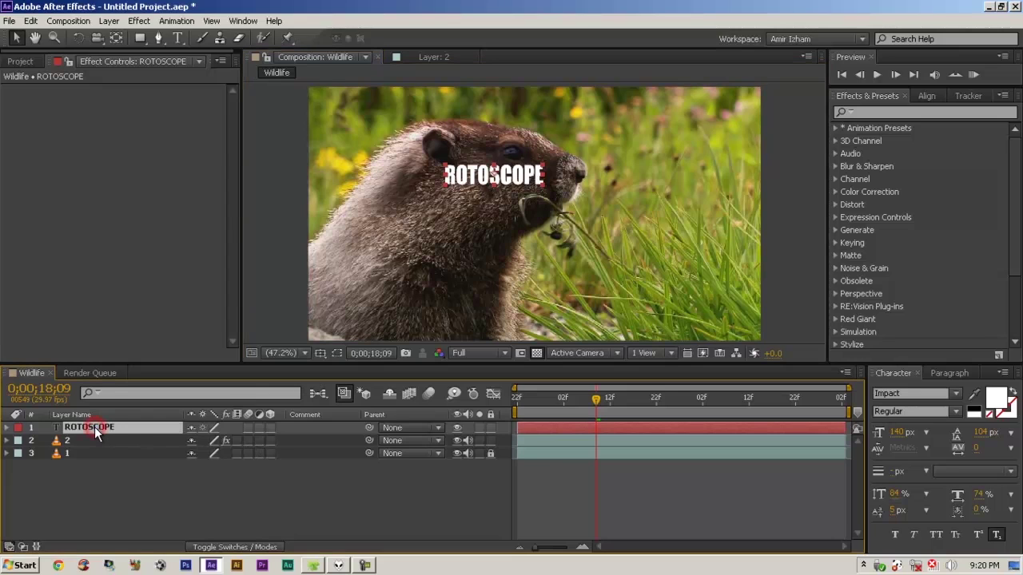
left_click_drag(89, 429, 89, 447)
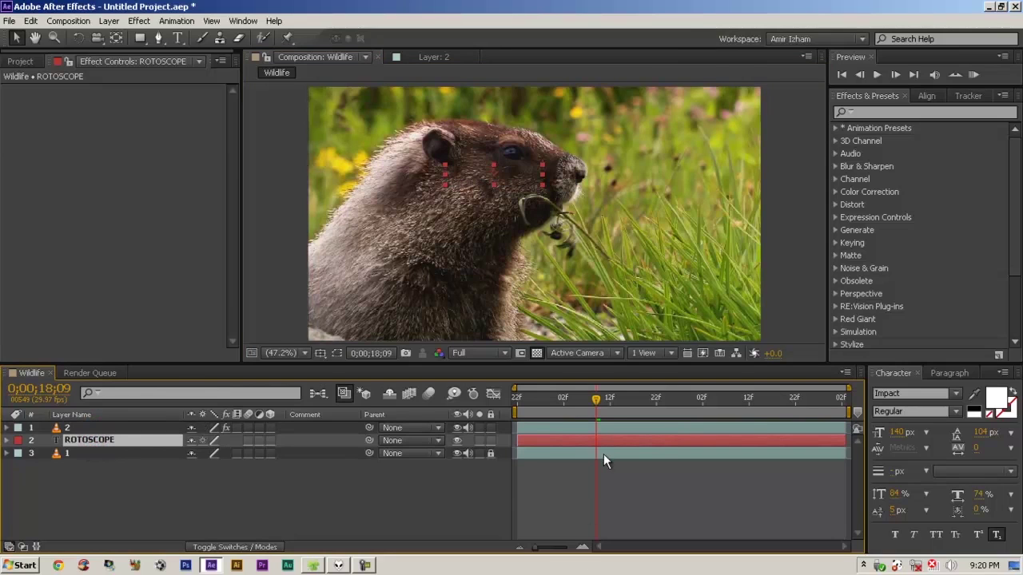
left_click_drag(592, 401, 645, 421)
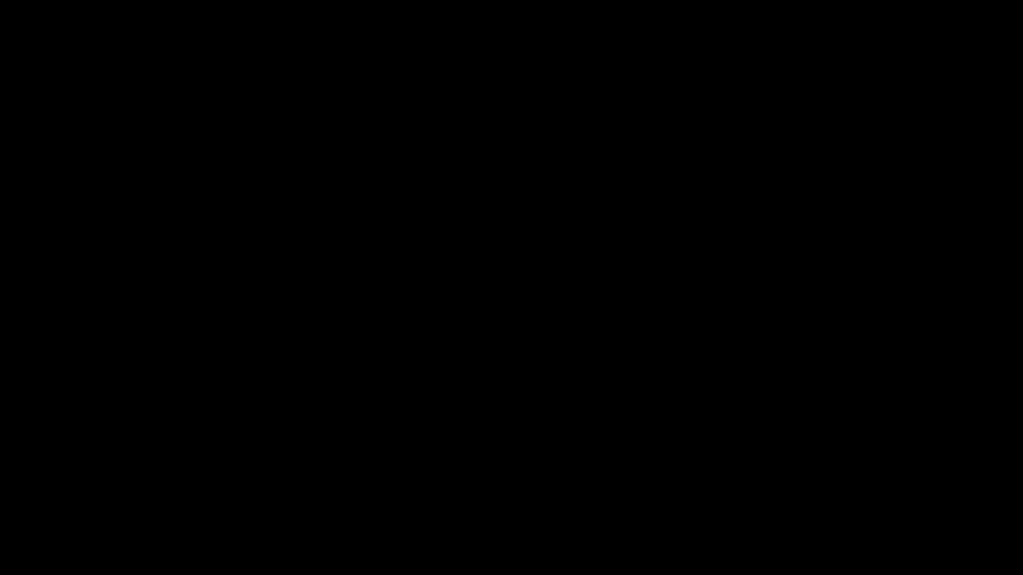